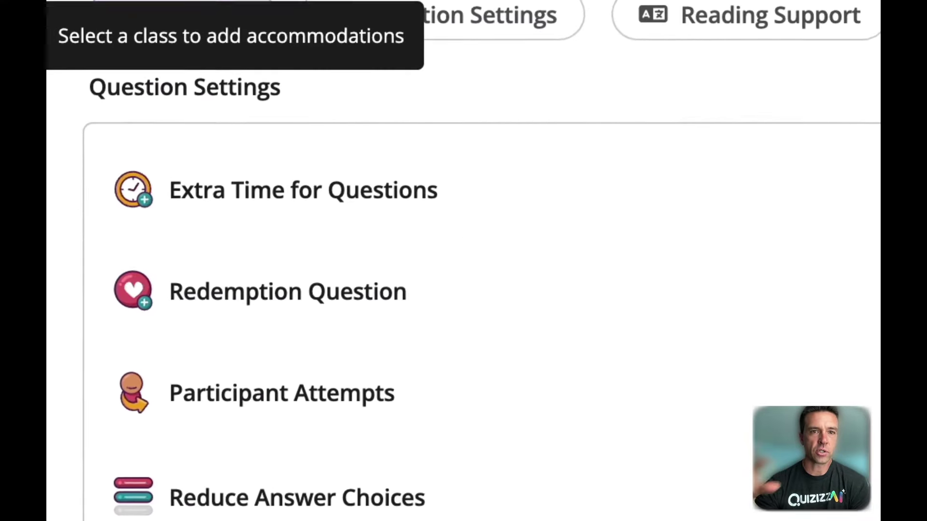
pyautogui.scroll(-5, 464, 290)
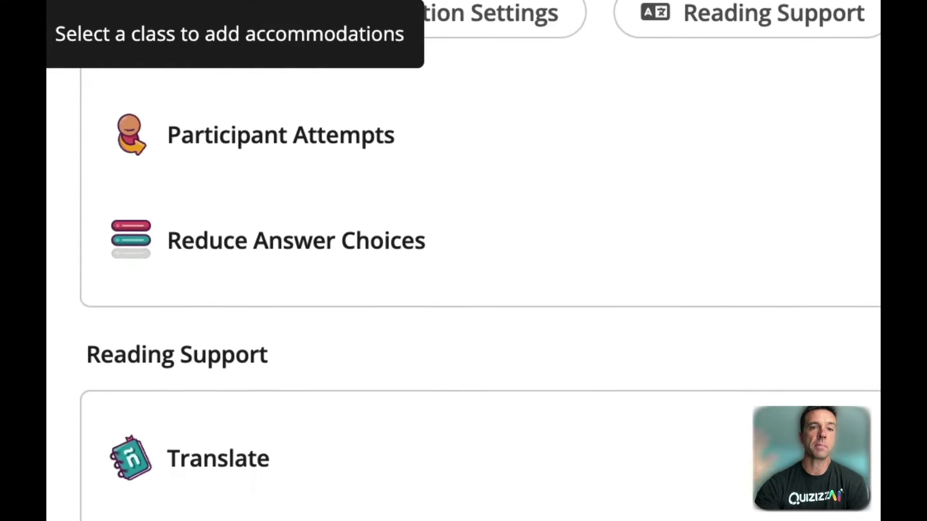
pyautogui.scroll(-2, 463, 290)
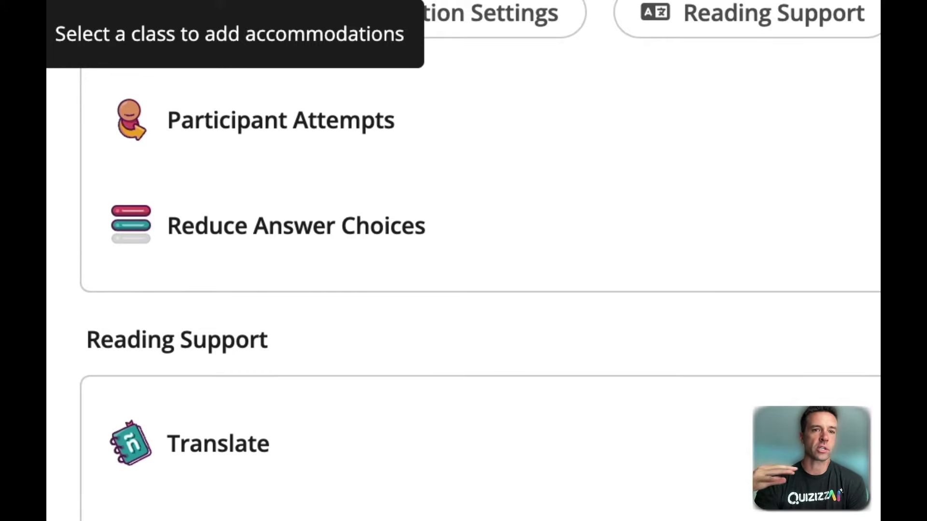
pyautogui.scroll(-2, 464, 289)
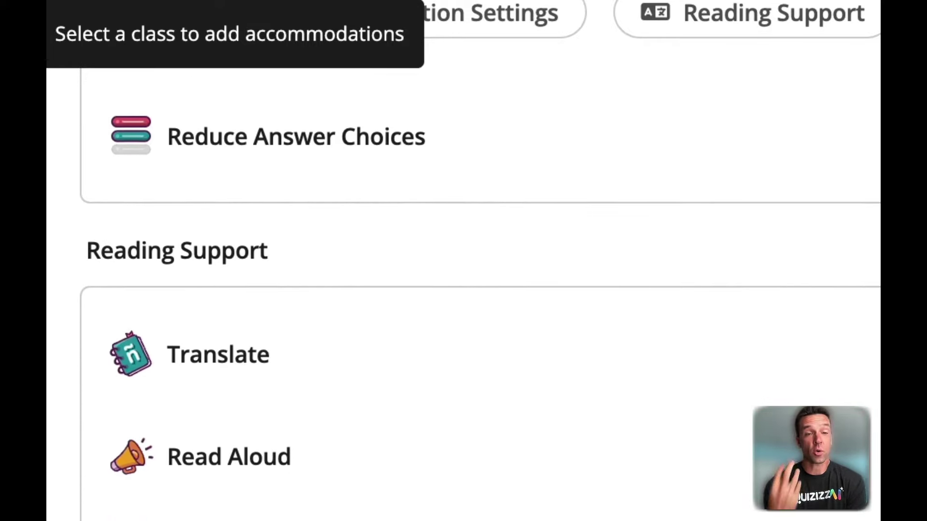
pyautogui.scroll(-3, 464, 290)
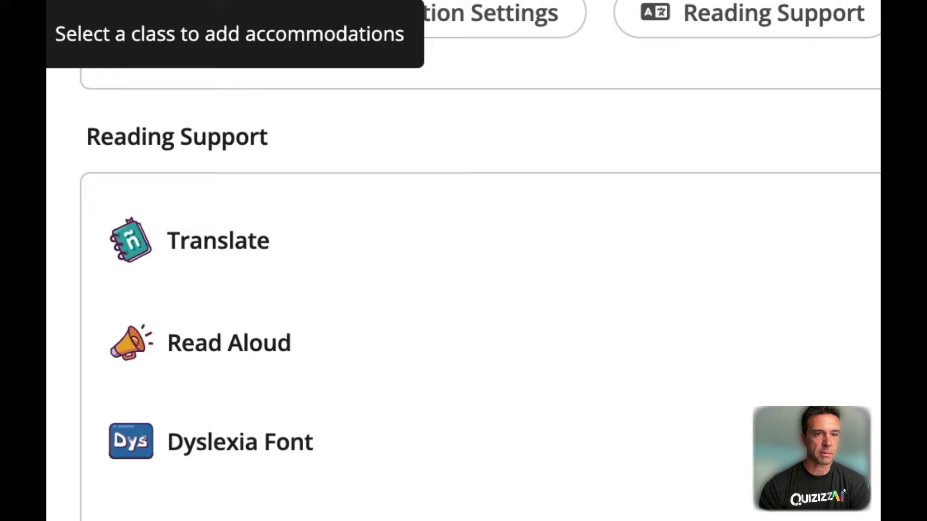
pyautogui.scroll(-1, 464, 289)
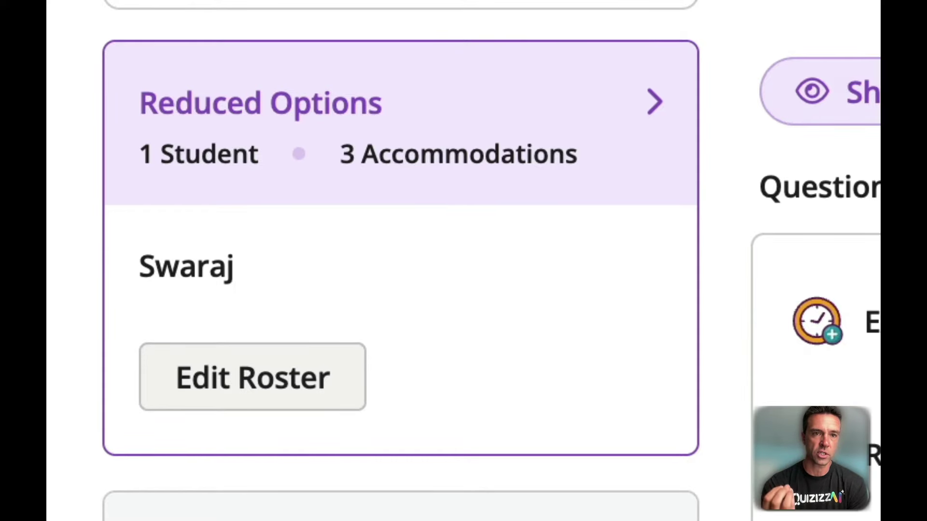
pyautogui.scroll(-5, 543, 362)
pyautogui.scroll(-3, 542, 341)
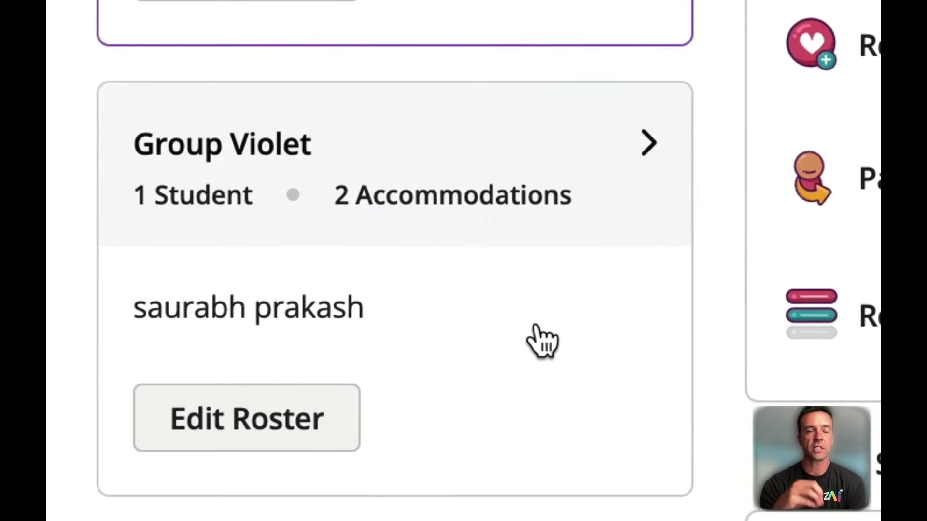
# Select the Group Violet card, the group with one student and two accommodations.
pyautogui.click(542, 337)
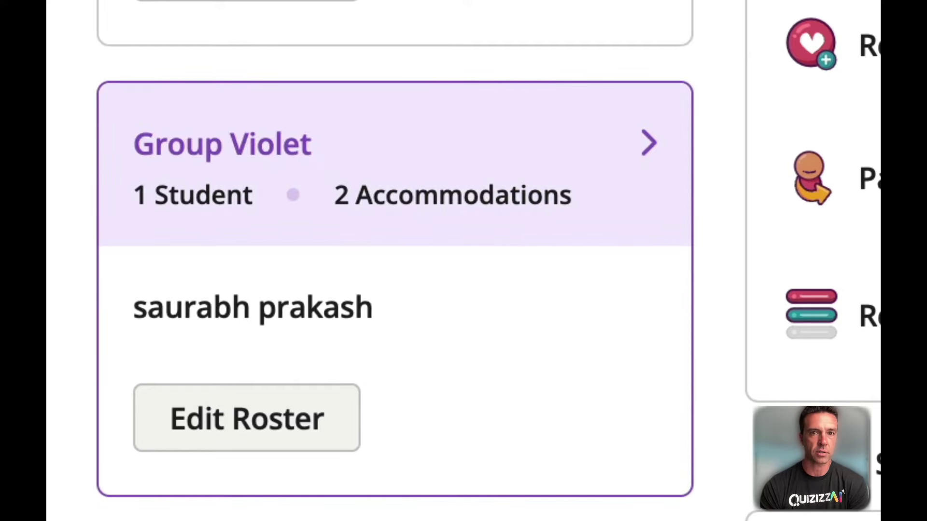